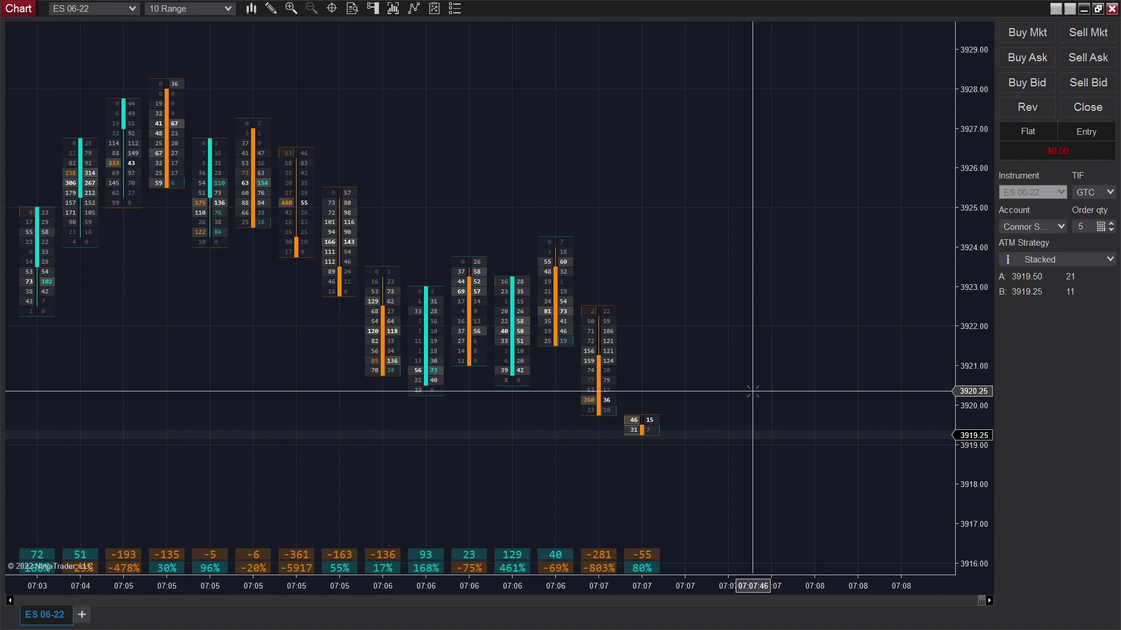
# Short 5 ES at 3917.25 with the Stacked bracket and ride it to flat at $604.60.
pyautogui.press('s')
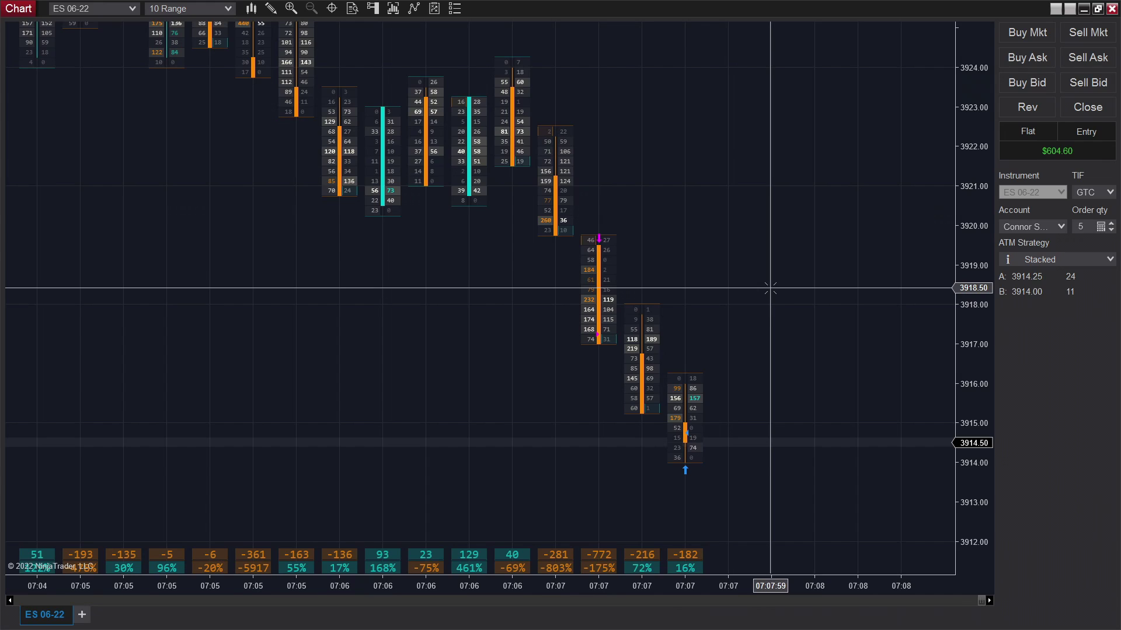
pyautogui.scroll(-2, 759, 291)
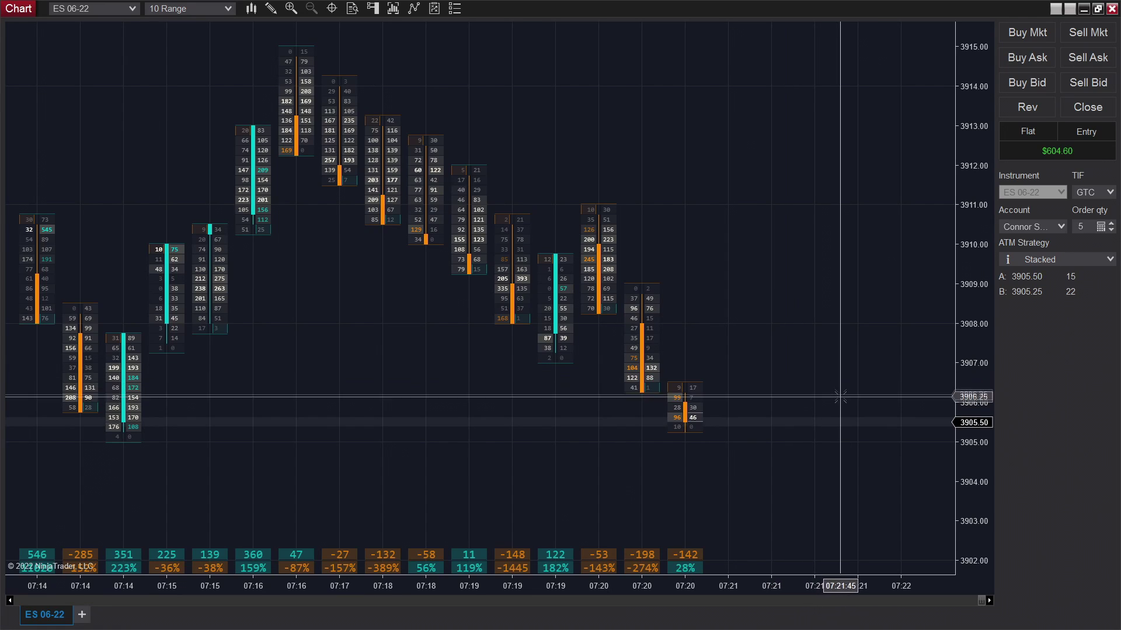
# Sell 5 ES at 3904.25 via Sell Mkt and follow the trade to its 3901.75 target.
pyautogui.click(821, 481)
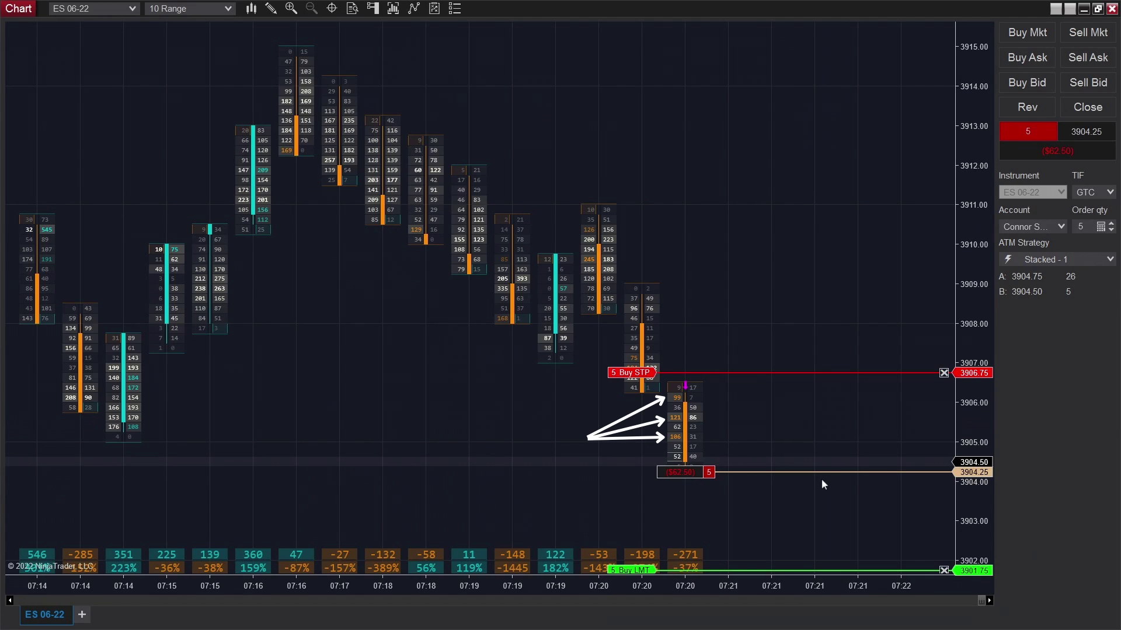
pyautogui.moveTo(821, 479); pyautogui.dragTo(686, 311)
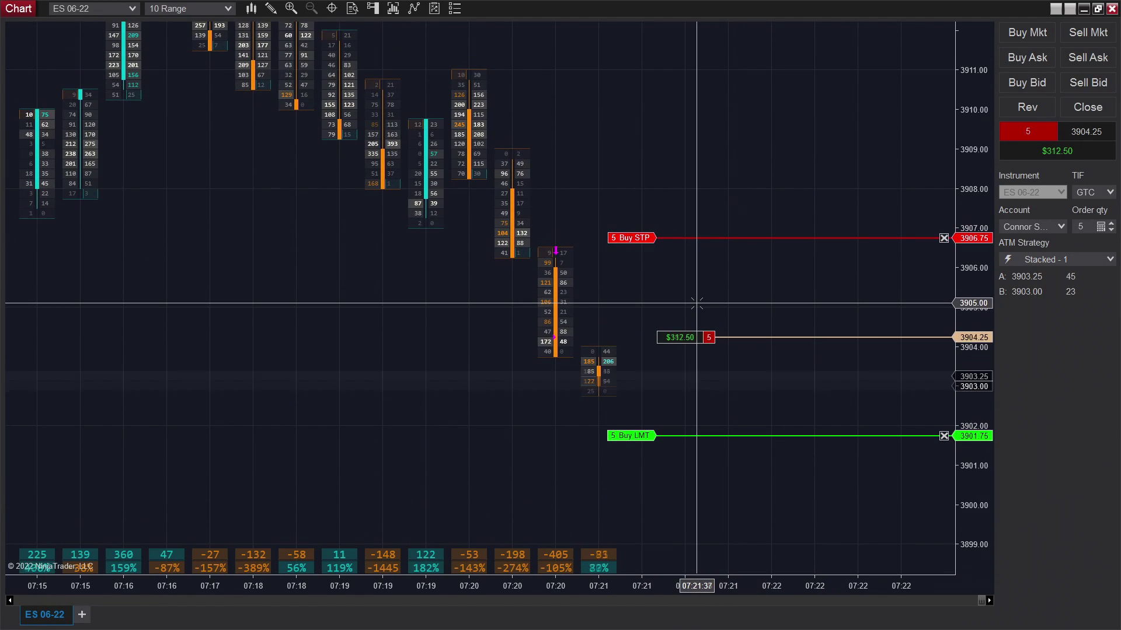
pyautogui.moveTo(747, 488); pyautogui.dragTo(765, 432)
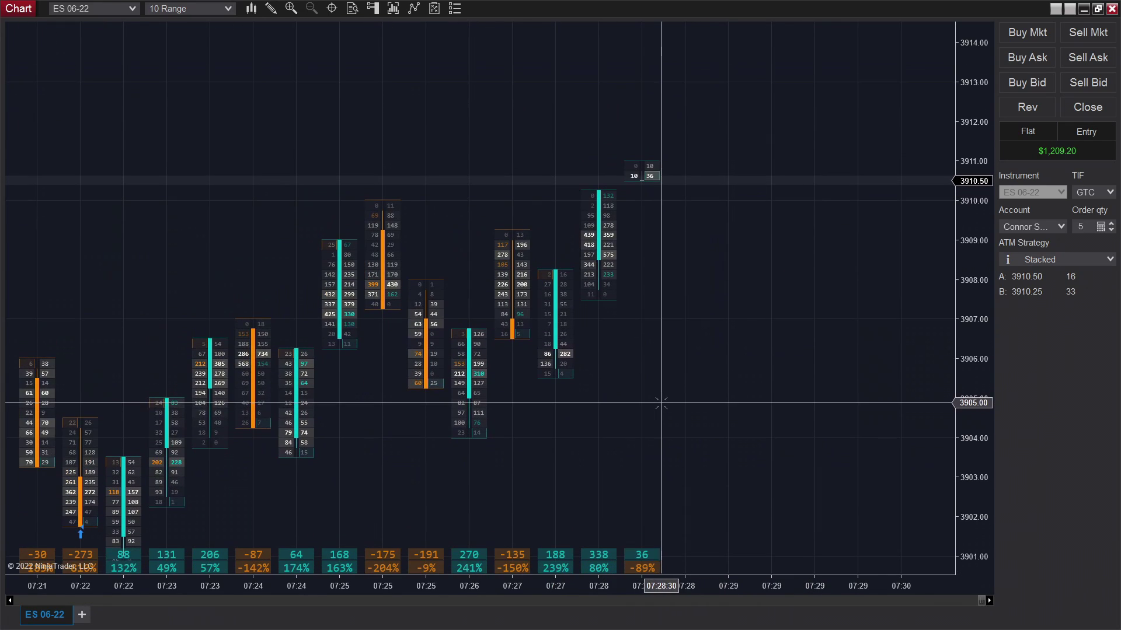
# Go long 5 ES at 3911.50 with Ctrl+B and hold until the 3914.00 target fills.
pyautogui.scroll(-2, 738, 331)
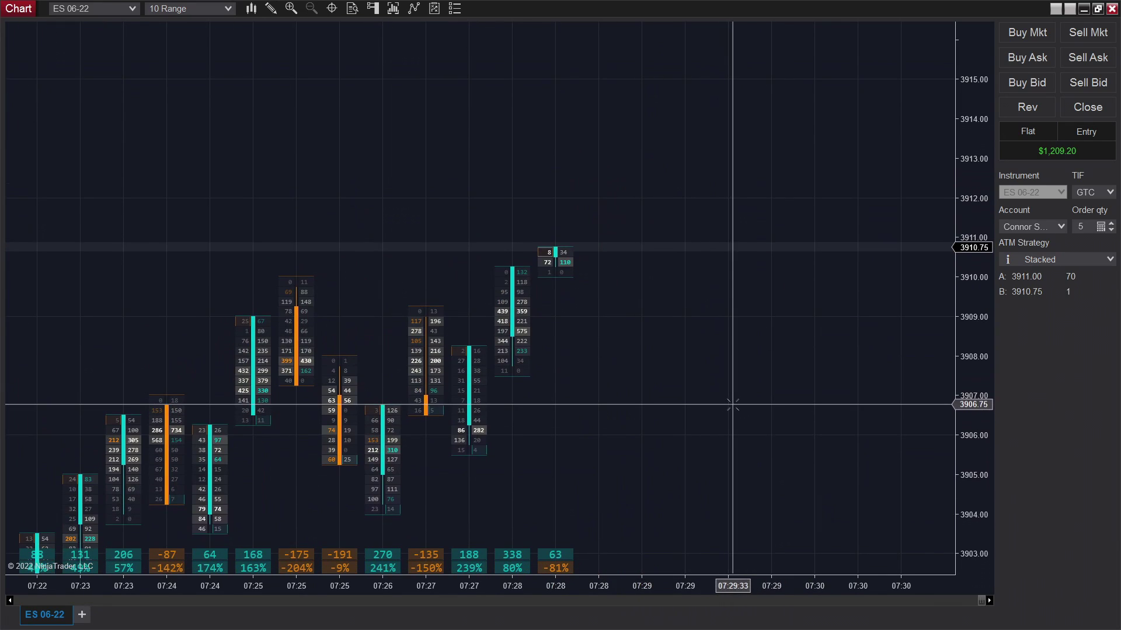
pyautogui.hotkey('ctrl', 'b')
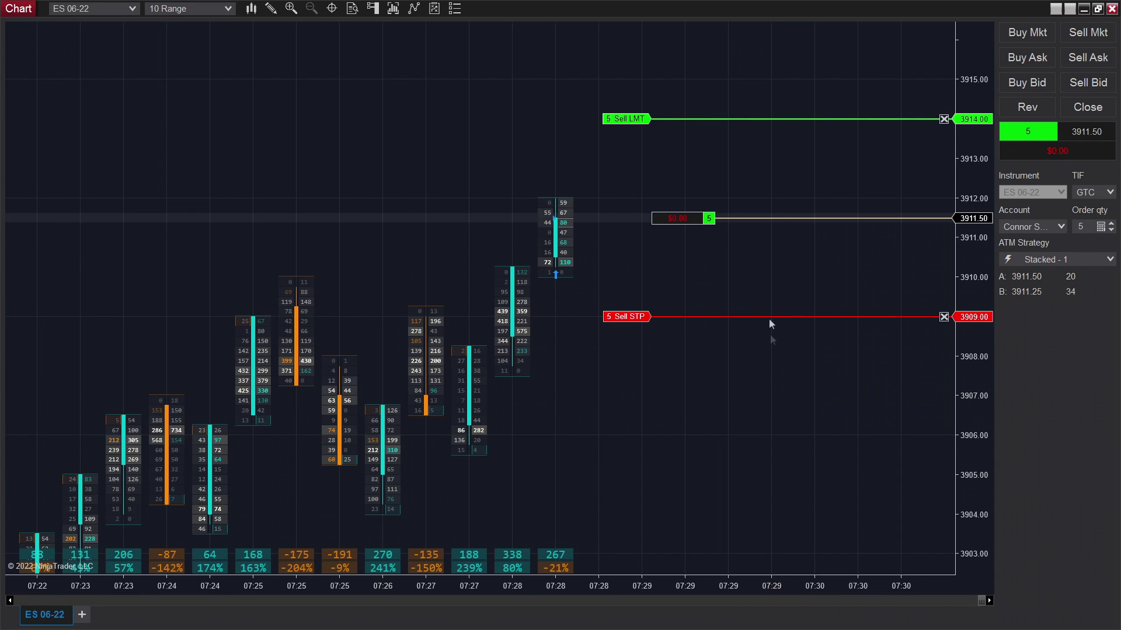
pyautogui.scroll(-1, 695, 300)
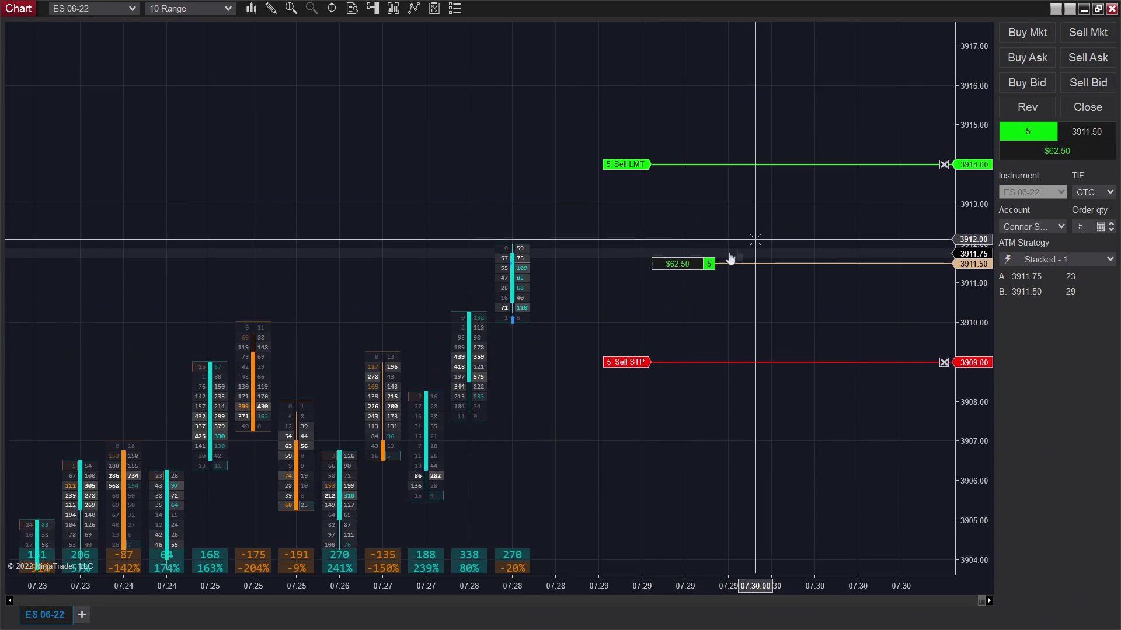
pyautogui.scroll(-2, 675, 335)
pyautogui.scroll(2, 683, 315)
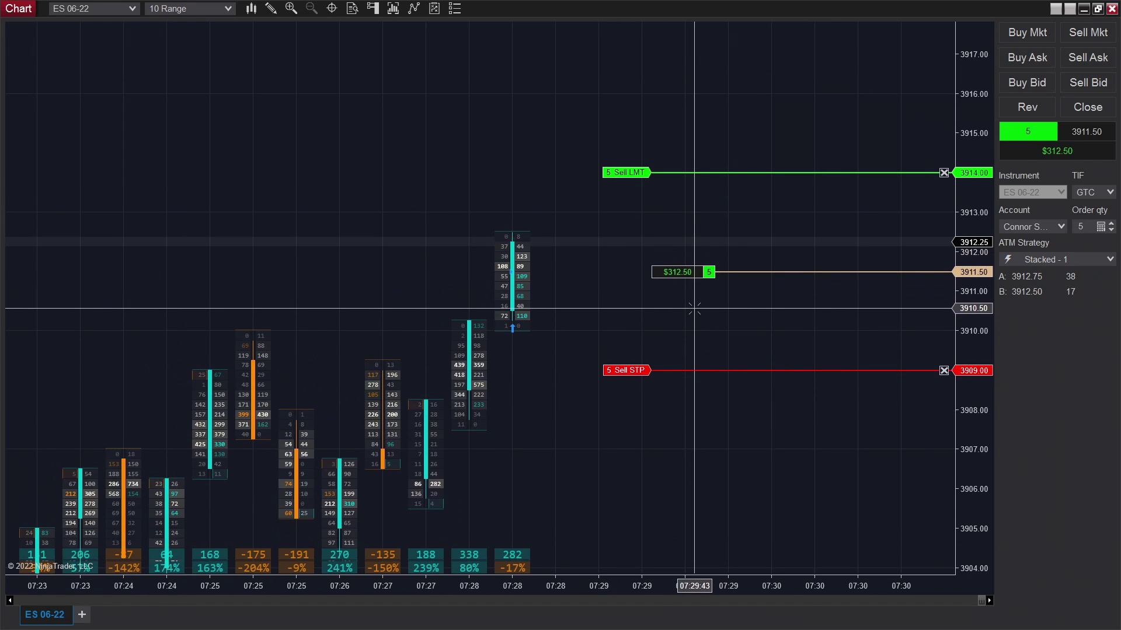
pyautogui.scroll(2, 718, 327)
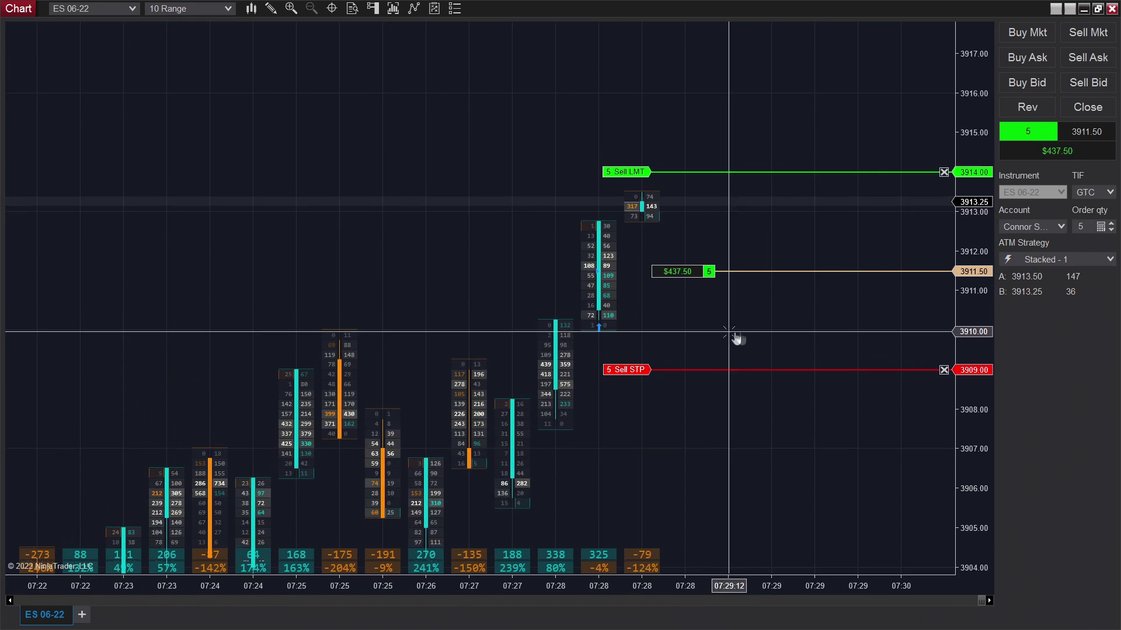
pyautogui.scroll(1, 770, 336)
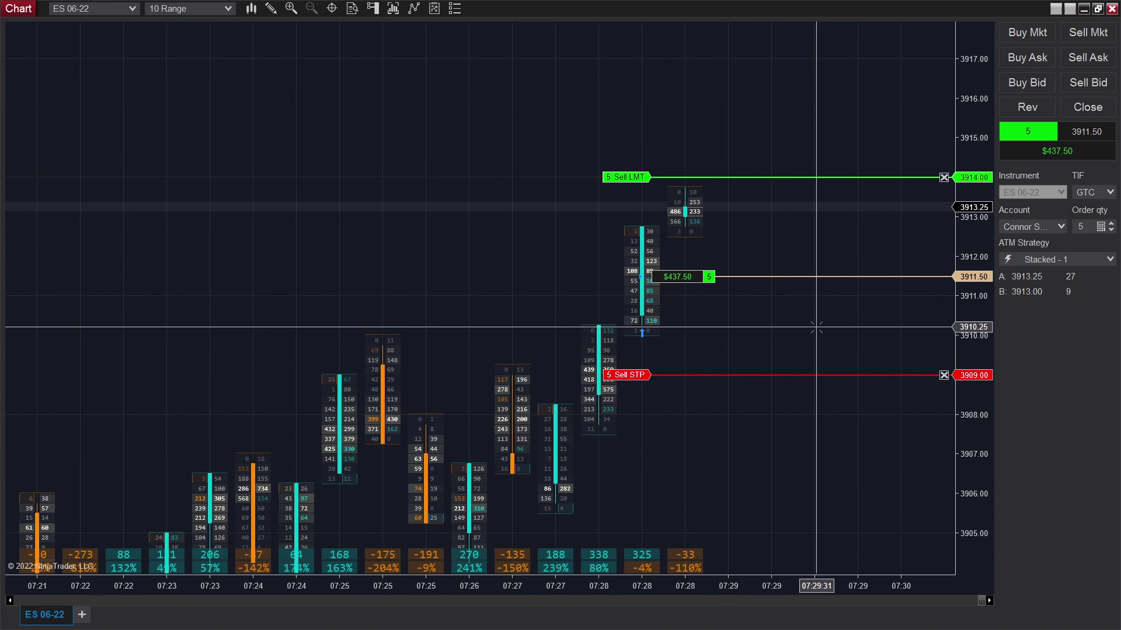
pyautogui.scroll(-1, 814, 327)
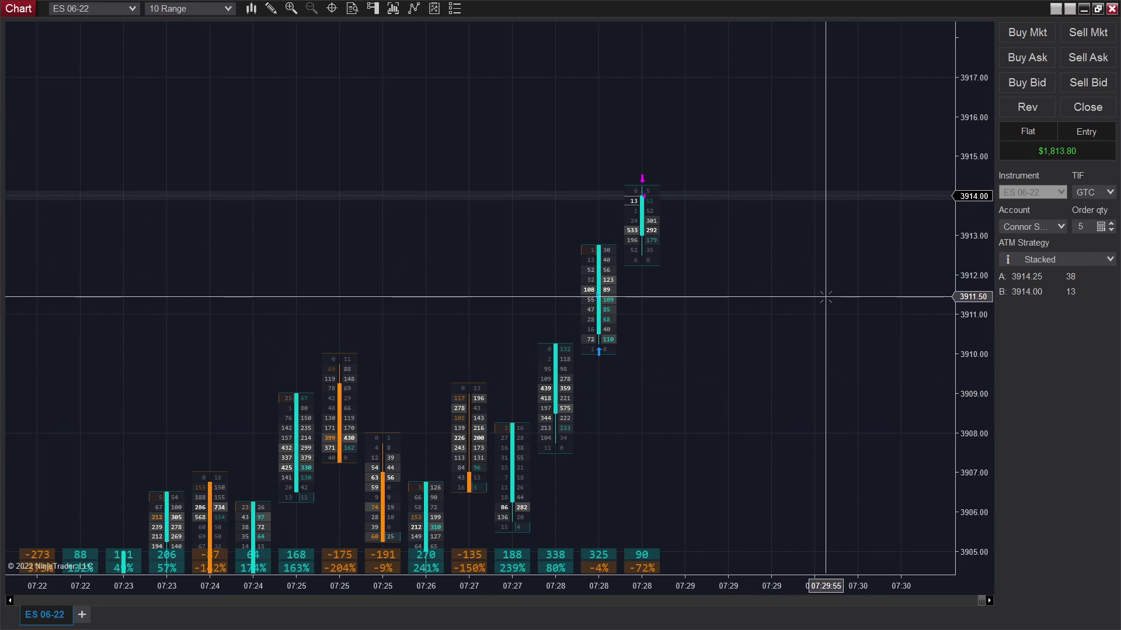
pyautogui.scroll(-1, 756, 330)
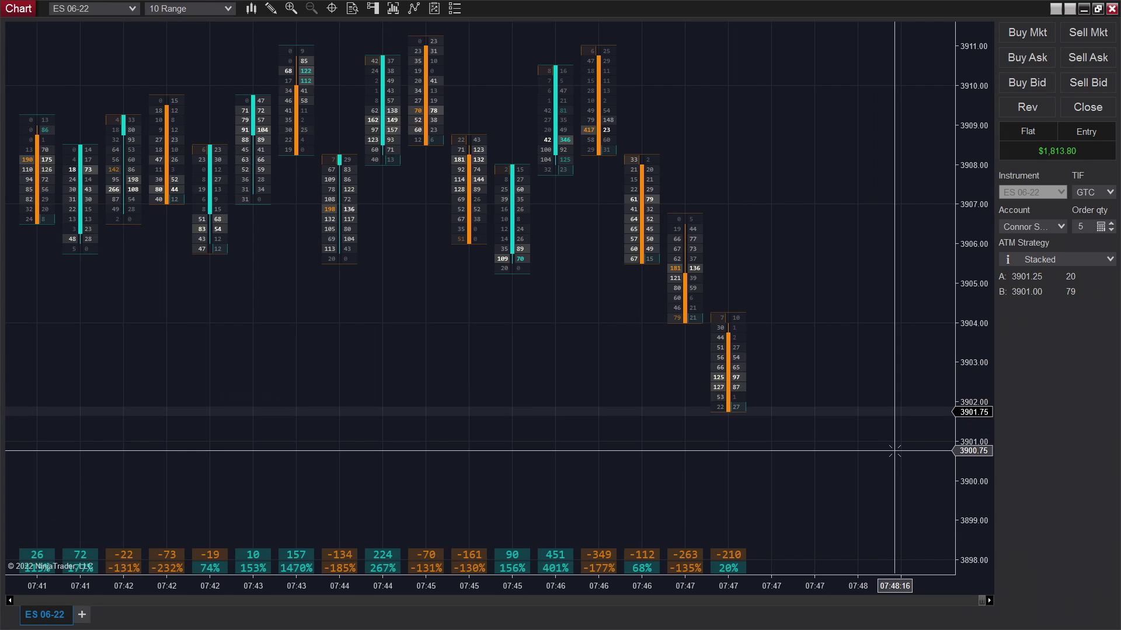
# Short 5 ES at 3900.25 via Sell Mkt and track price until the 3902.75 stop hits.
pyautogui.moveTo(895, 453); pyautogui.dragTo(745, 357)
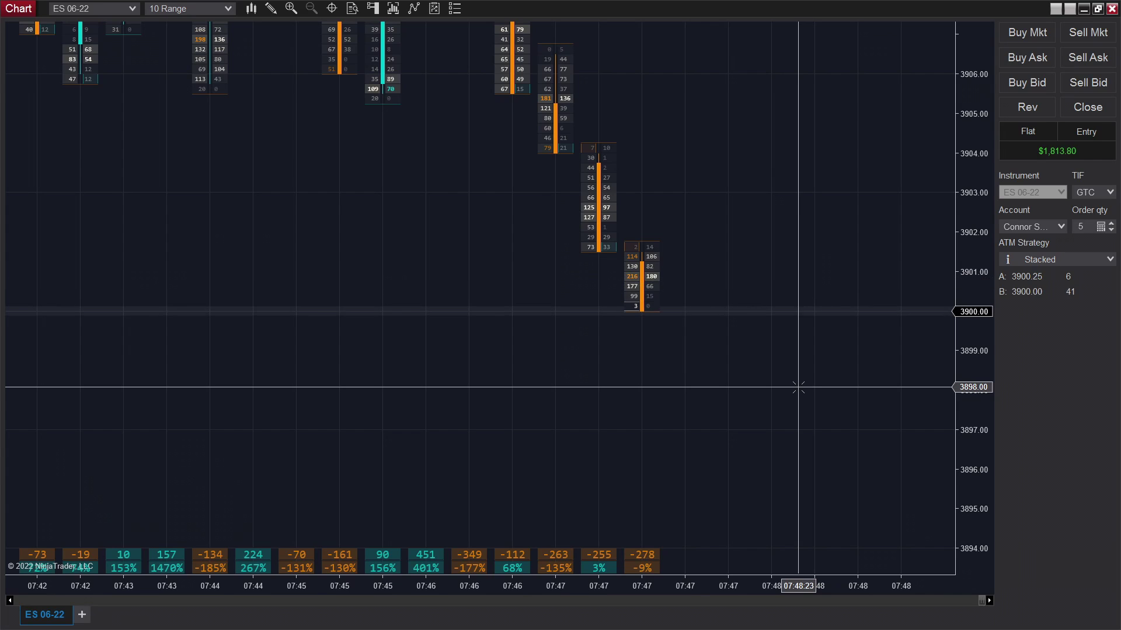
pyautogui.click(795, 301)
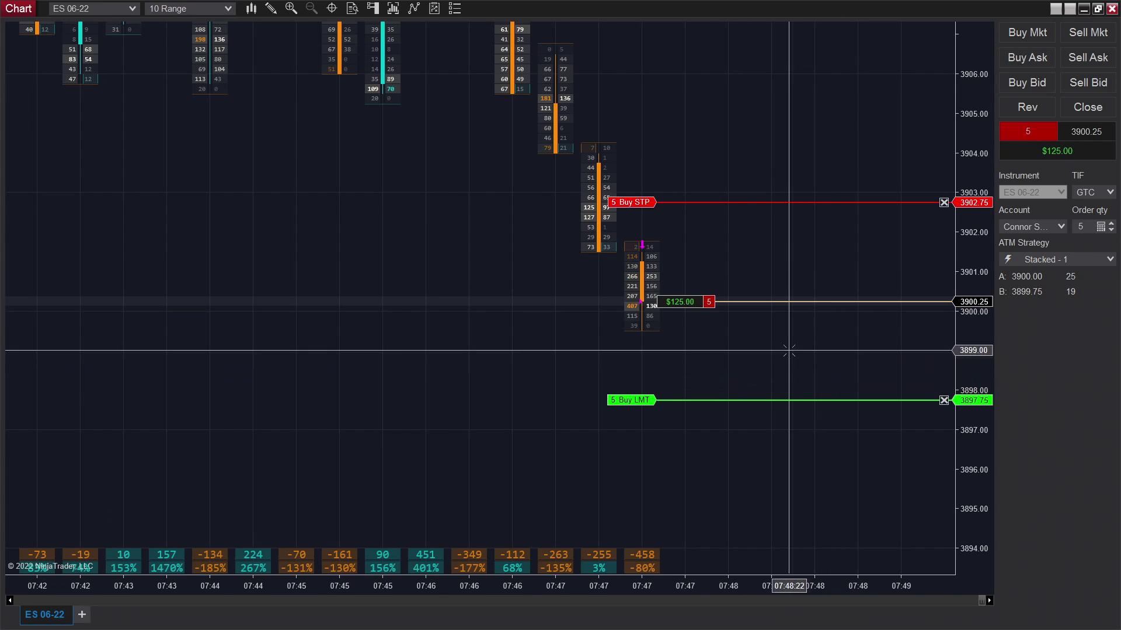
pyautogui.moveTo(812, 287); pyautogui.dragTo(780, 314)
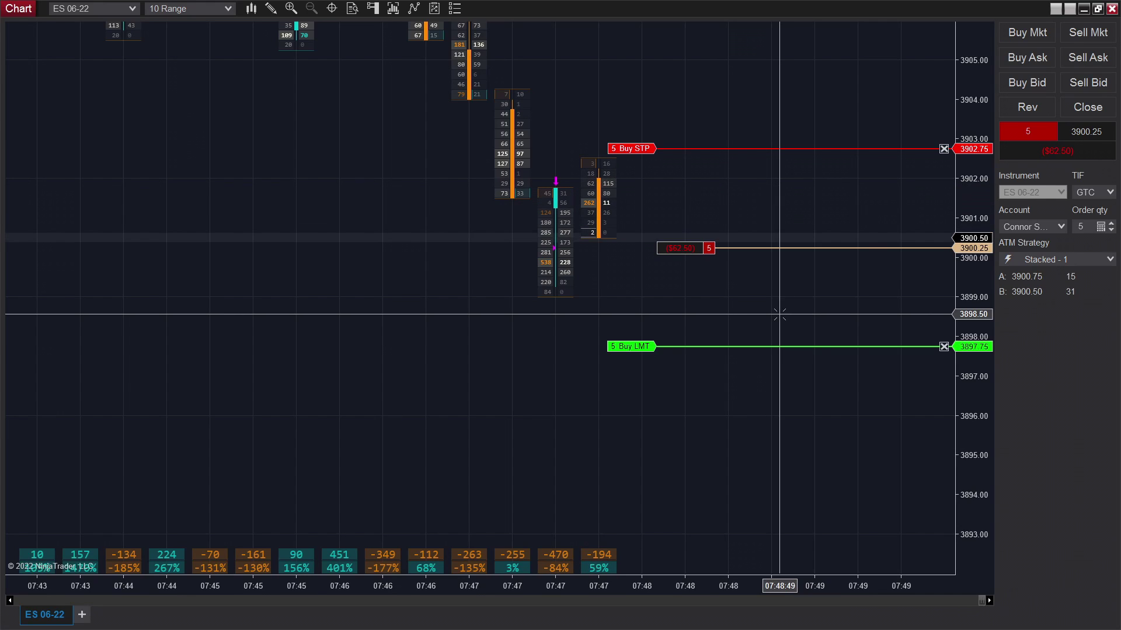
pyautogui.moveTo(680, 274); pyautogui.dragTo(729, 306)
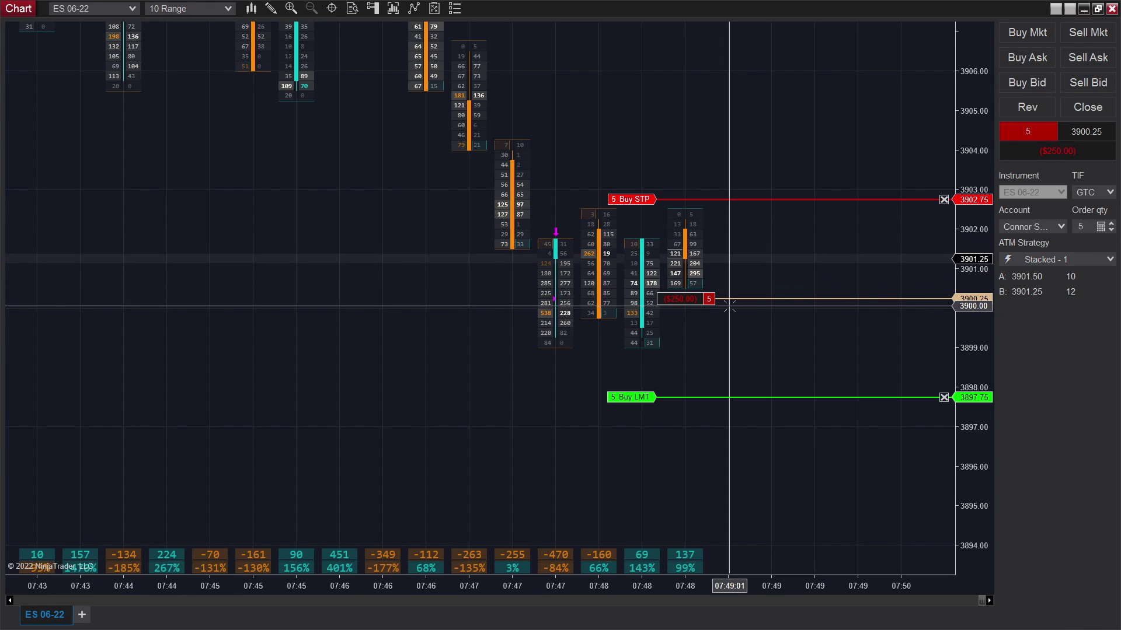
pyautogui.moveTo(756, 305); pyautogui.dragTo(831, 374)
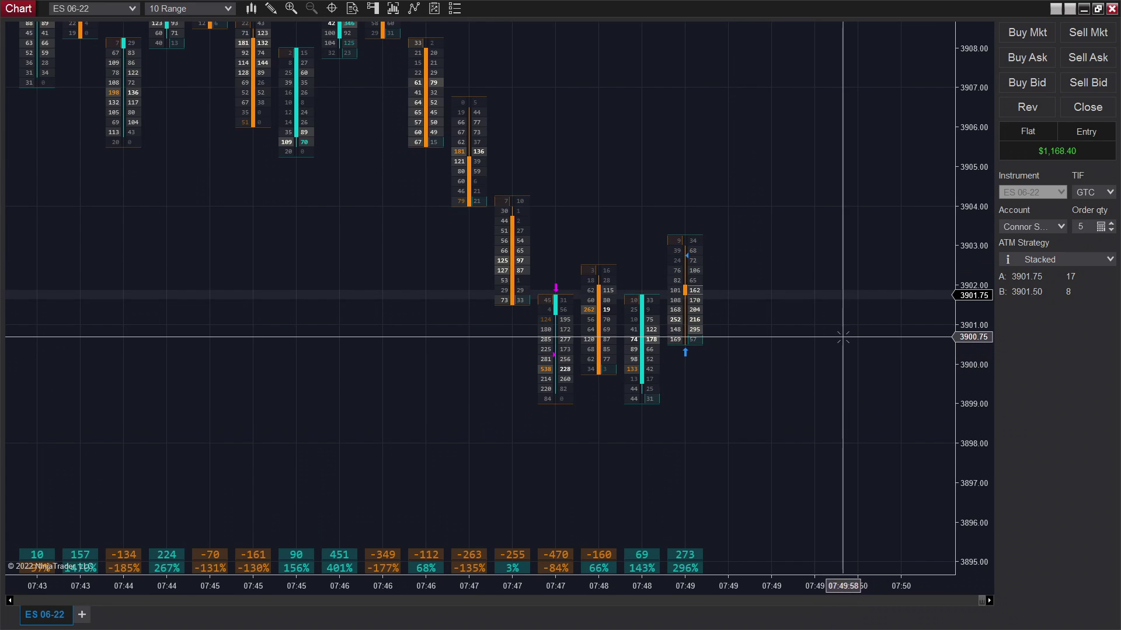
pyautogui.moveTo(838, 338); pyautogui.dragTo(796, 337)
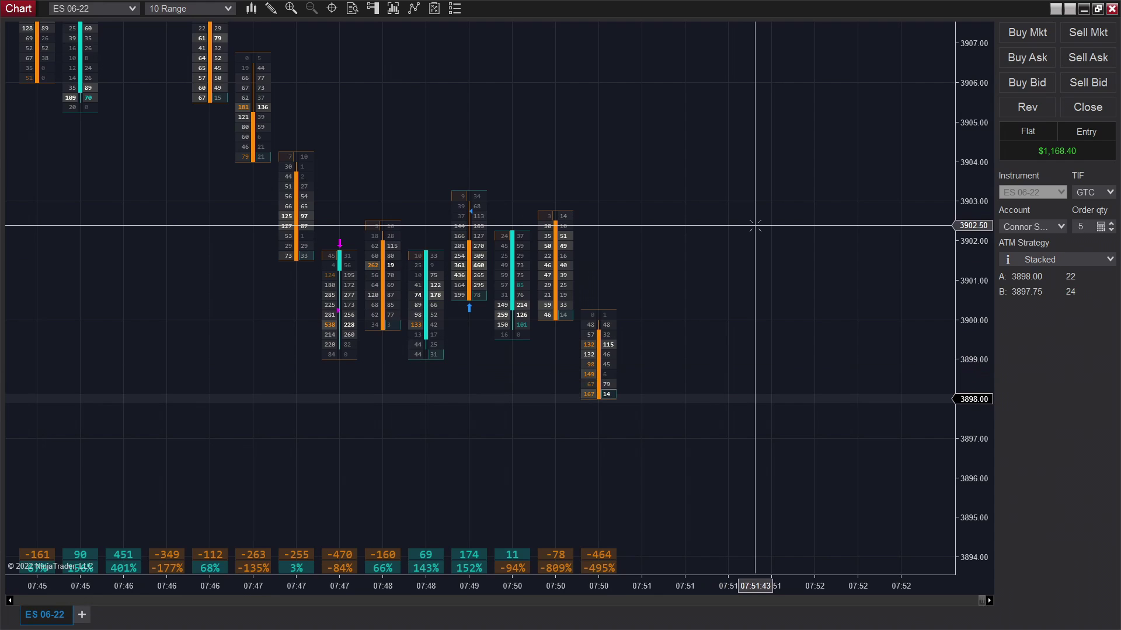
# Short 5 ES with F2 at 3897.75, take the 3895.25 target, then short again.
pyautogui.press('F2')
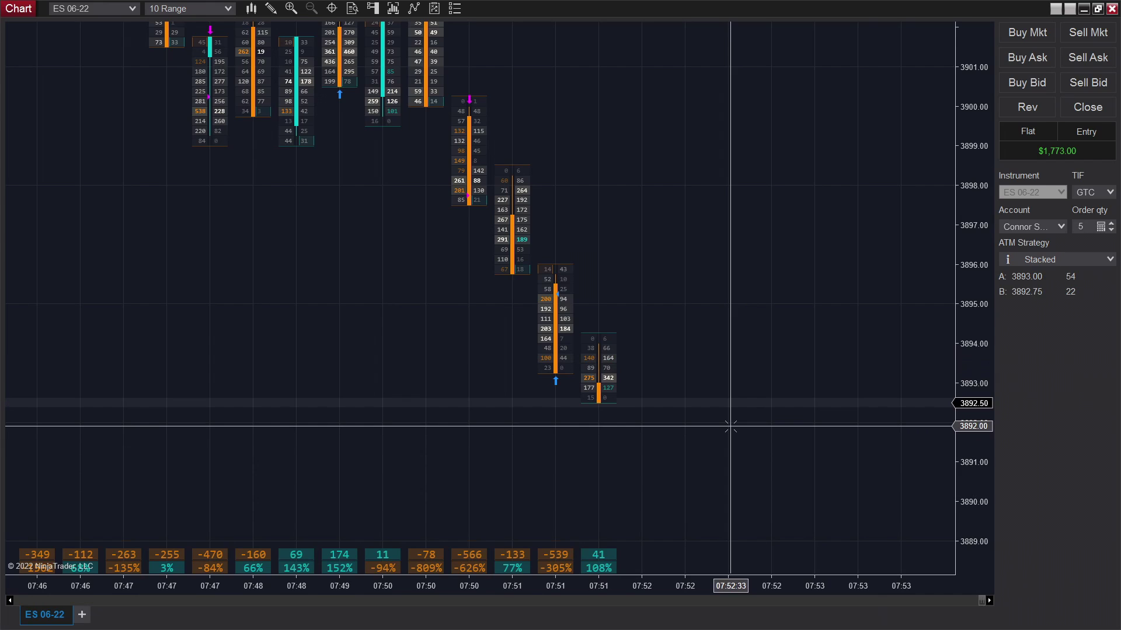
pyautogui.press('F2')
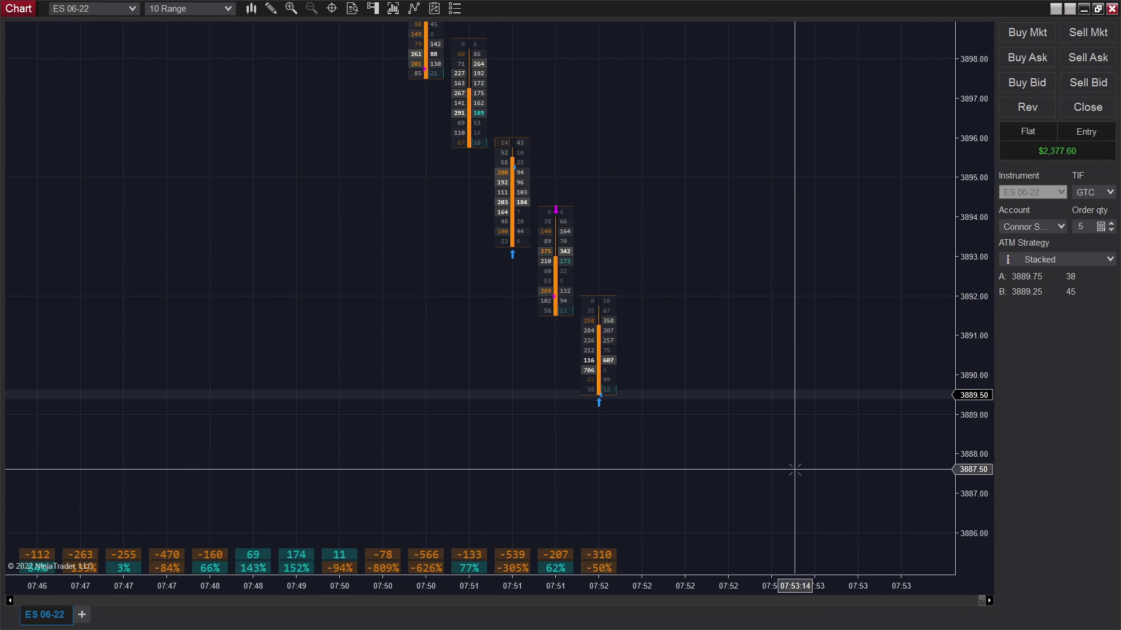
# Follow the falling price as the 3892.00 short profits and a 3871.25 short opens.
pyautogui.moveTo(795, 469)
pyautogui.mouseDown()
pyautogui.moveTo(751, 438)
pyautogui.moveTo(726, 443)
pyautogui.moveTo(723, 397)
pyautogui.moveTo(698, 419)
pyautogui.moveTo(713, 433)
pyautogui.moveTo(740, 412)
pyautogui.moveTo(713, 430)
pyautogui.moveTo(787, 440)
pyautogui.moveTo(835, 463)
pyautogui.moveTo(782, 455)
pyautogui.mouseUp()
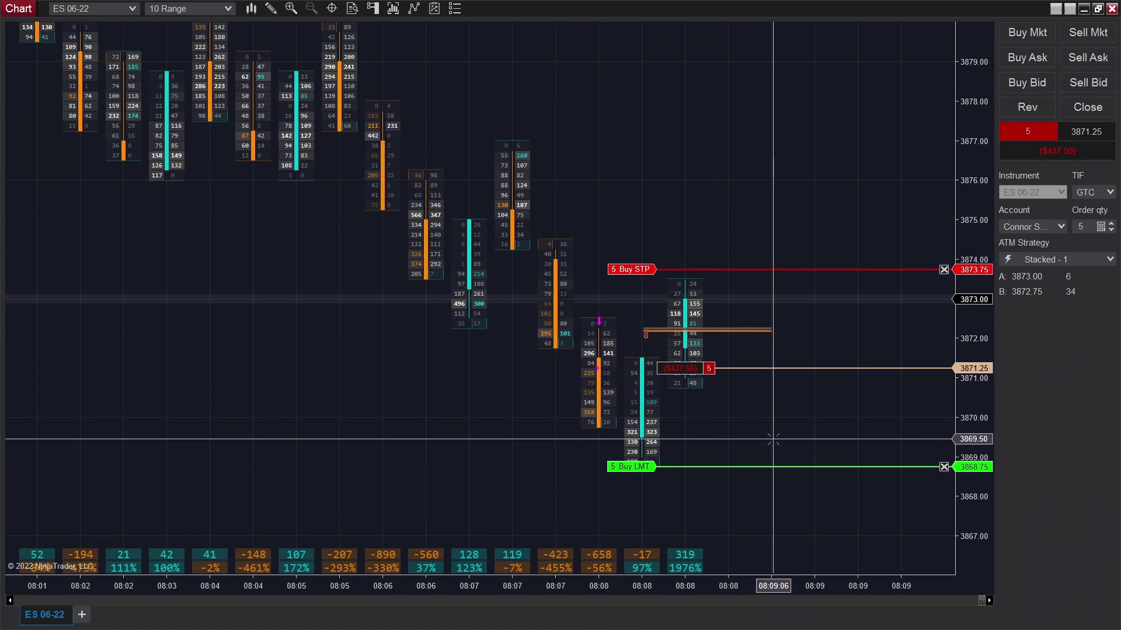
# Pan to recent bars while the 3871.25 short stops out at 3873.75.
pyautogui.moveTo(825, 445); pyautogui.dragTo(771, 403)
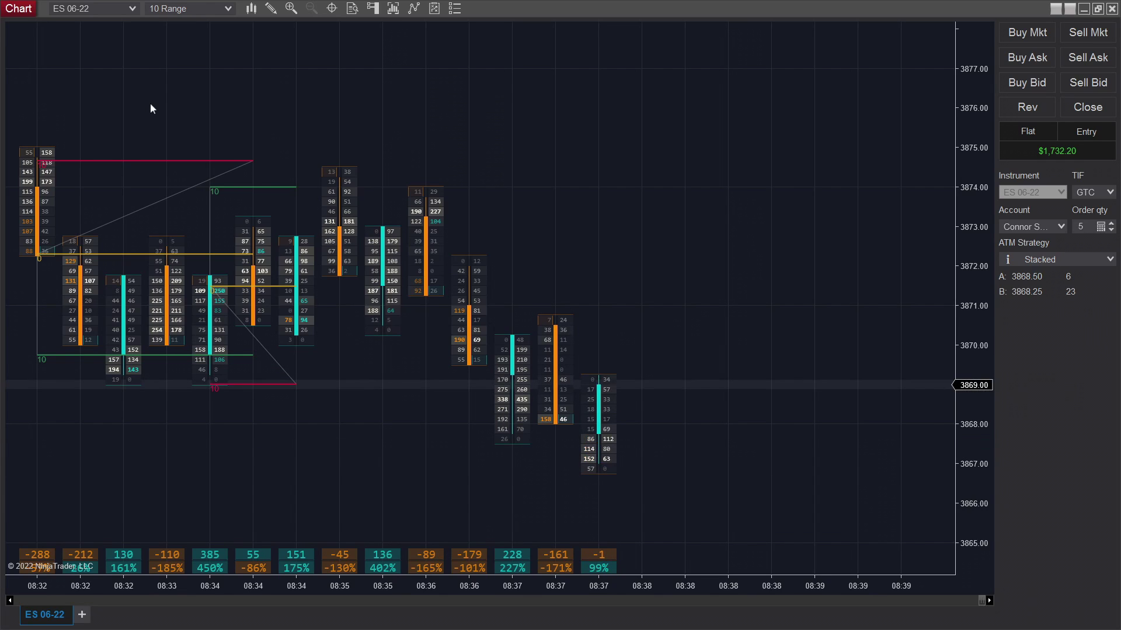
# Short 5 ES at 3865.00 with the Alt+S hotkey and the Stacked bracket.
pyautogui.moveTo(762, 358); pyautogui.dragTo(625, 243)
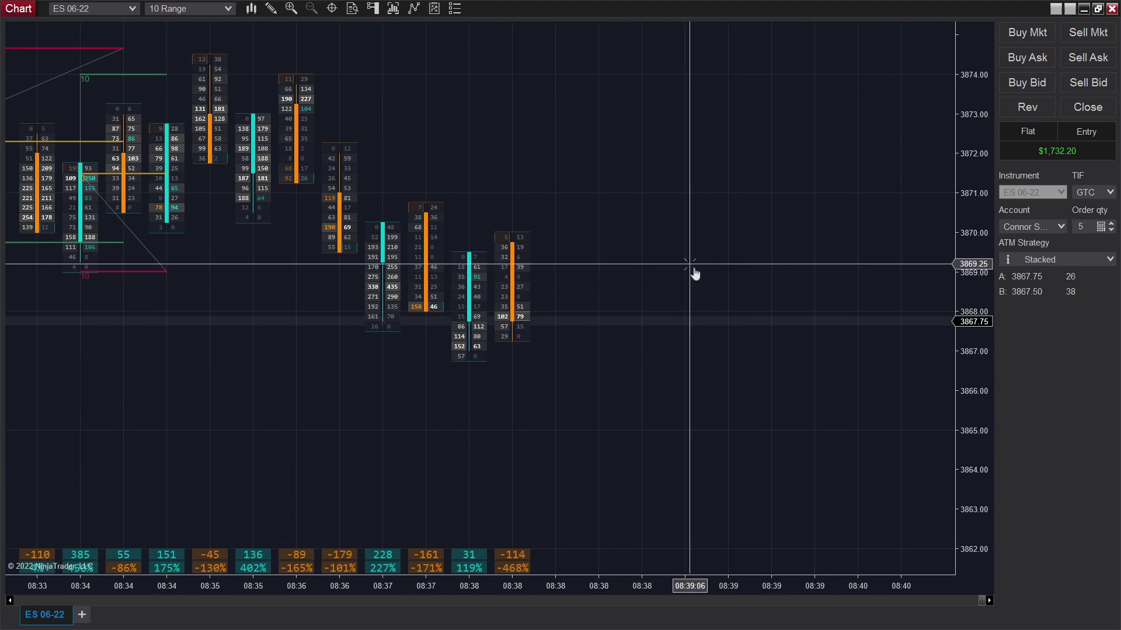
pyautogui.moveTo(694, 273); pyautogui.dragTo(868, 408)
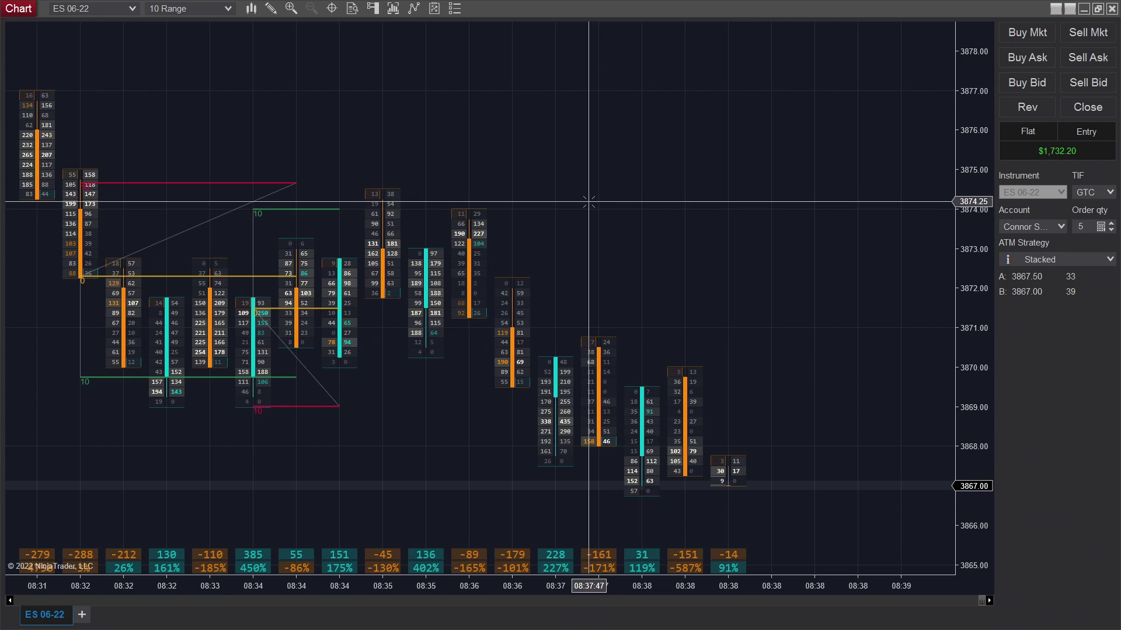
pyautogui.scroll(-6, 642, 292)
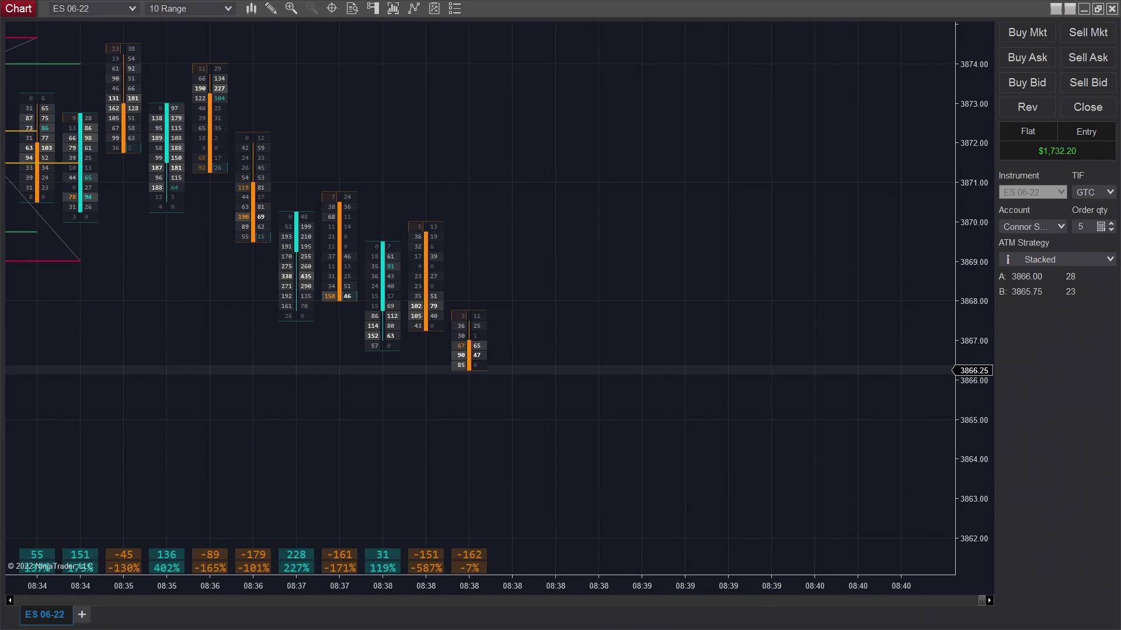
pyautogui.hotkey('alt', 's')
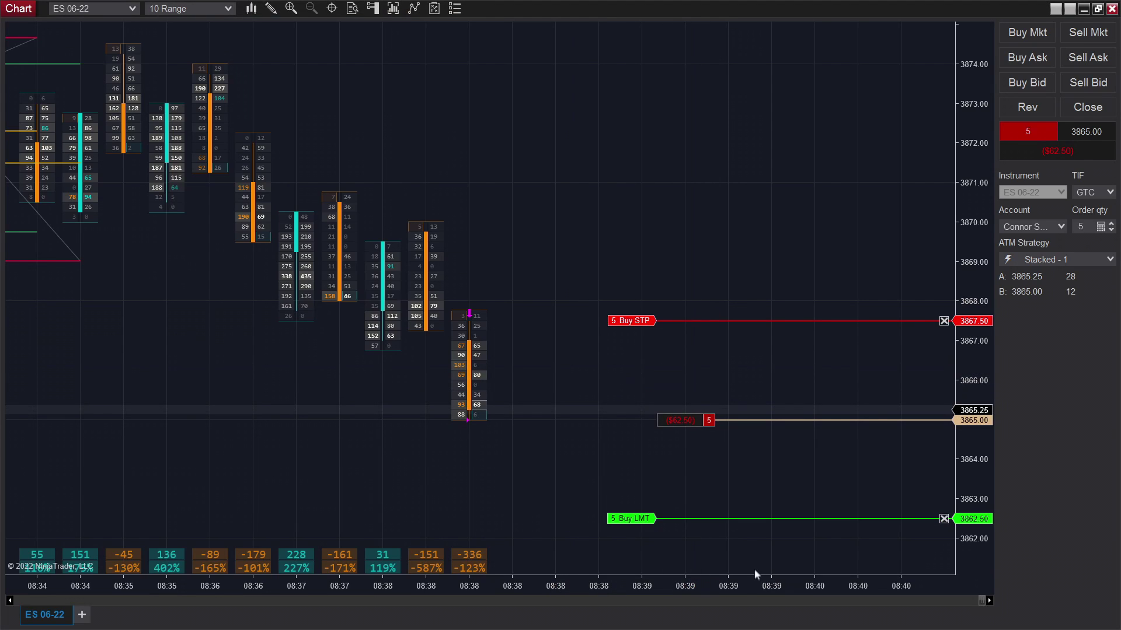
pyautogui.scroll(1, 584, 455)
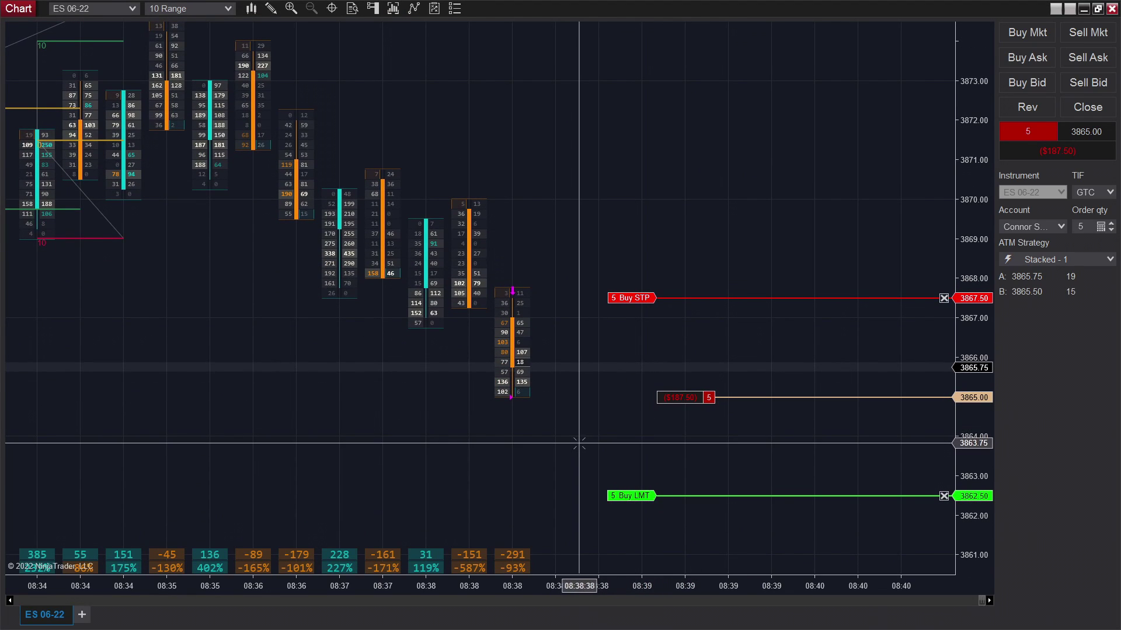
pyautogui.scroll(2, 592, 449)
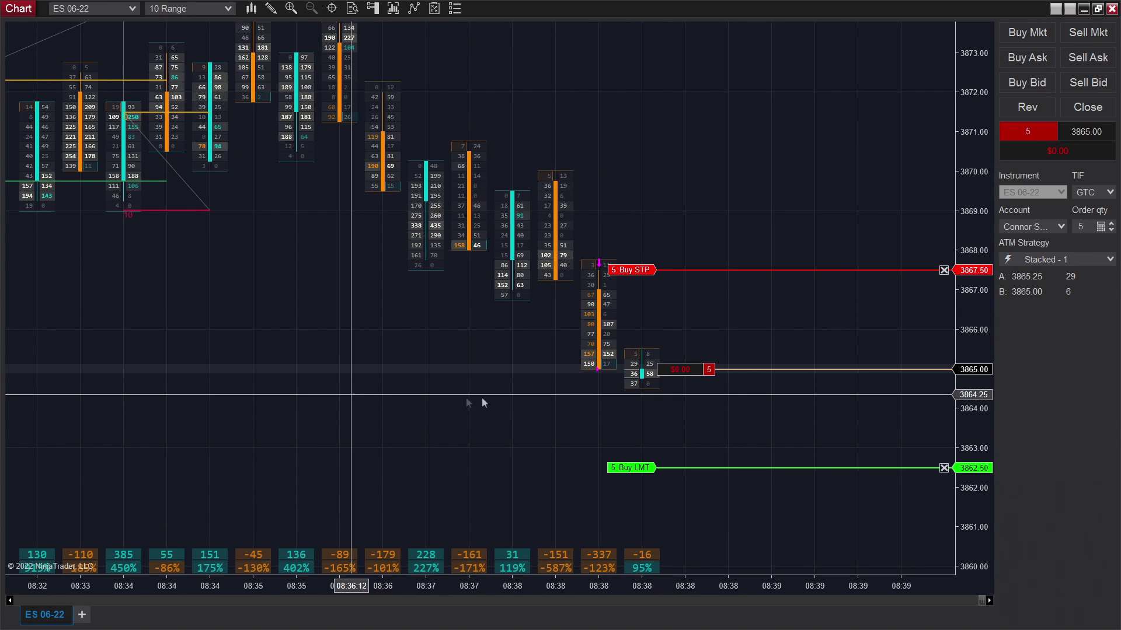
pyautogui.scroll(-3, 613, 393)
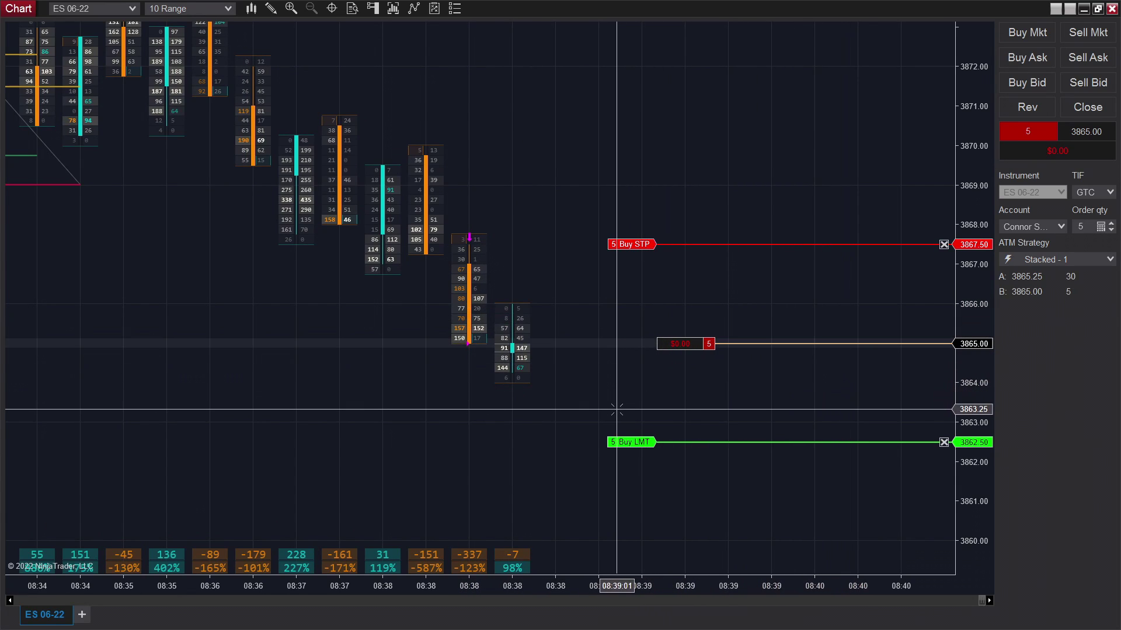
# Draw a Risk/Reward marker from the entry bar to the 3867.75 stop and 3862.75 target.
pyautogui.click(470, 330)
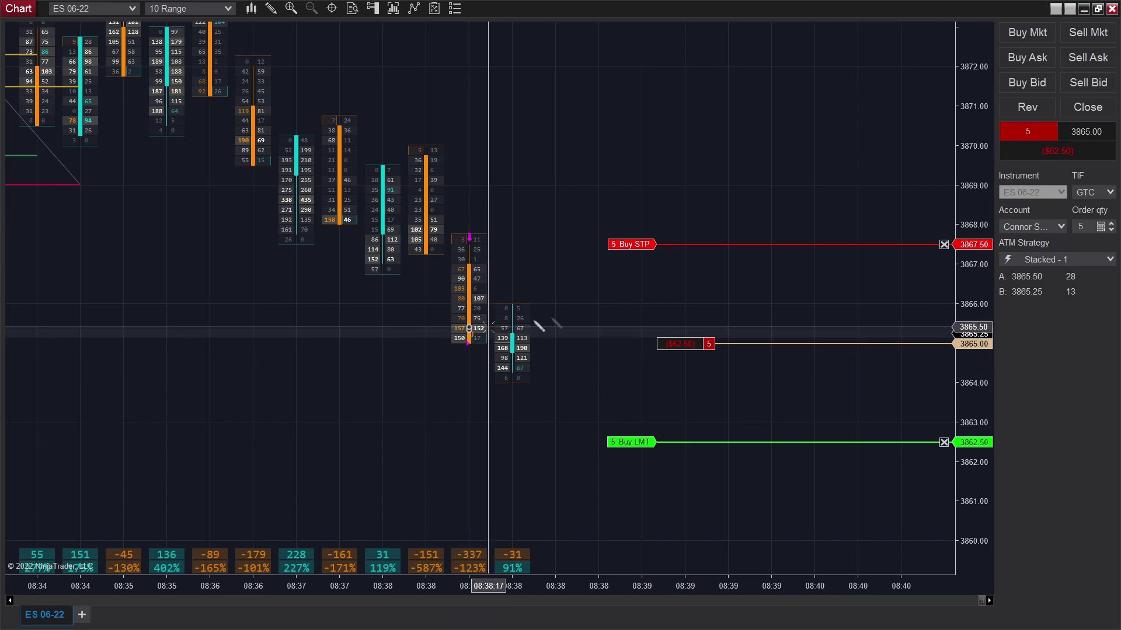
pyautogui.click(728, 236)
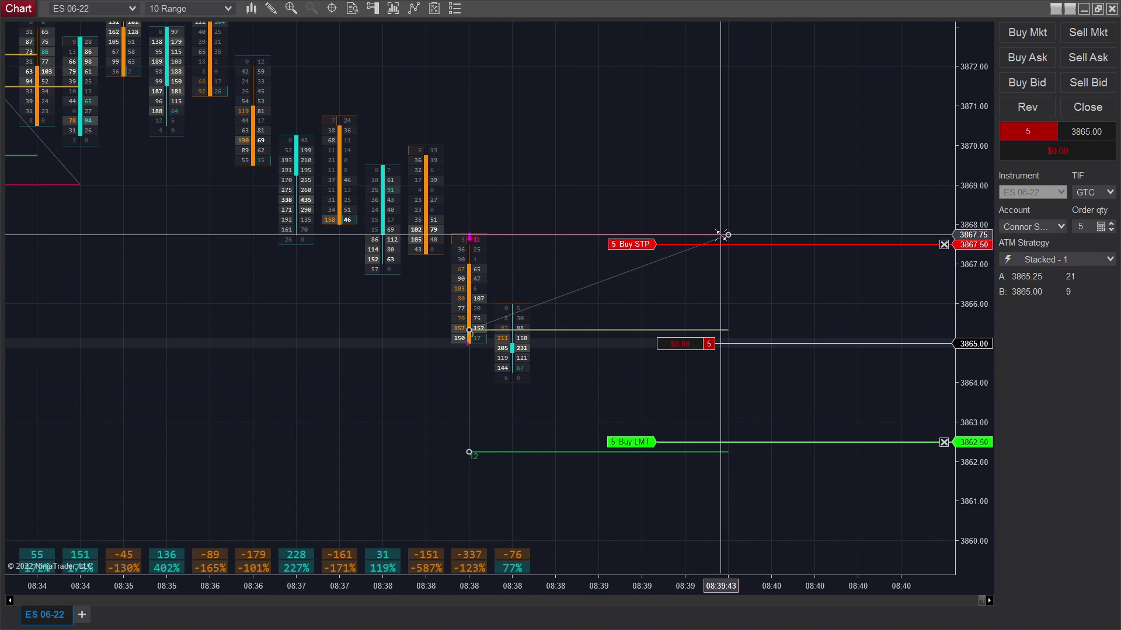
pyautogui.click(620, 479)
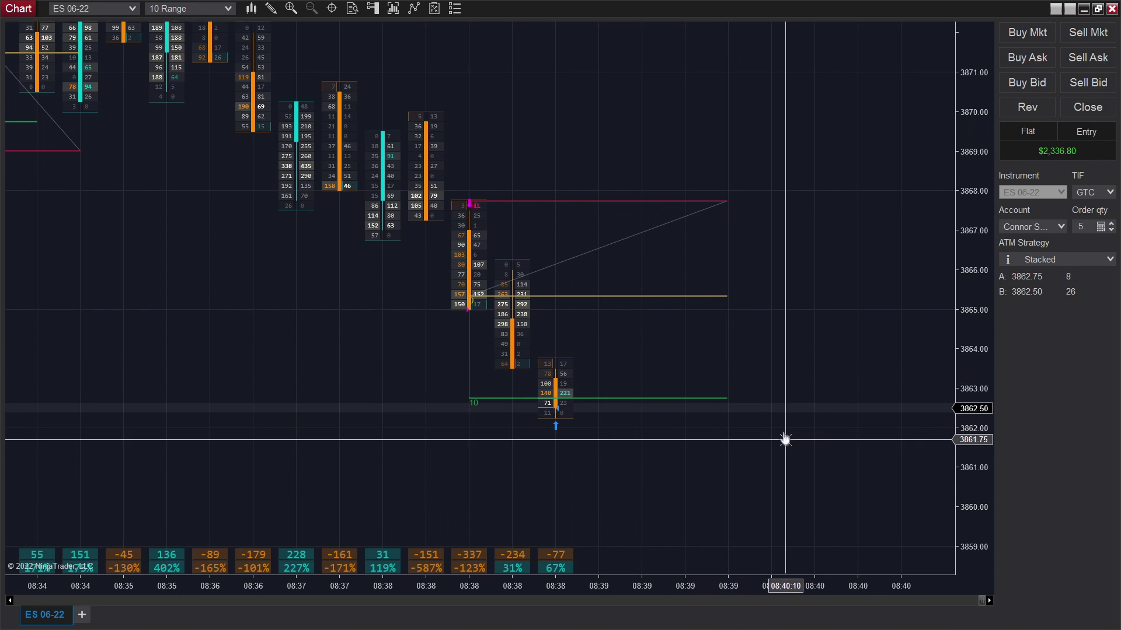
# Short 5 ES at 3853.50 with F2 and follow the chart until the 3851.00 target fills.
pyautogui.moveTo(785, 439); pyautogui.dragTo(768, 415)
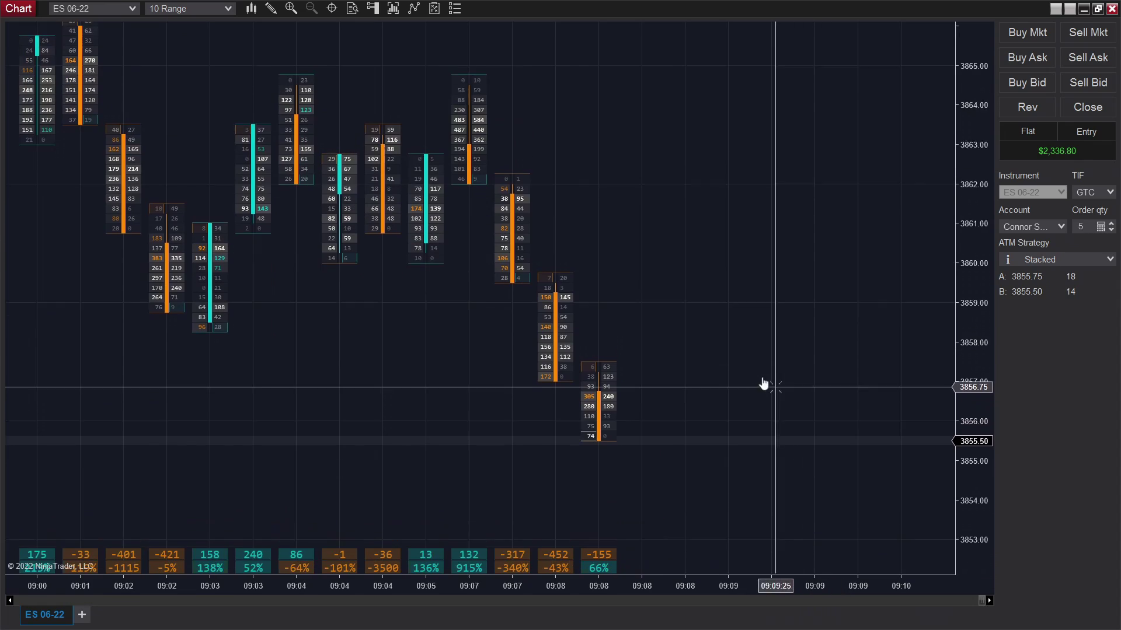
pyautogui.moveTo(775, 387); pyautogui.dragTo(763, 455)
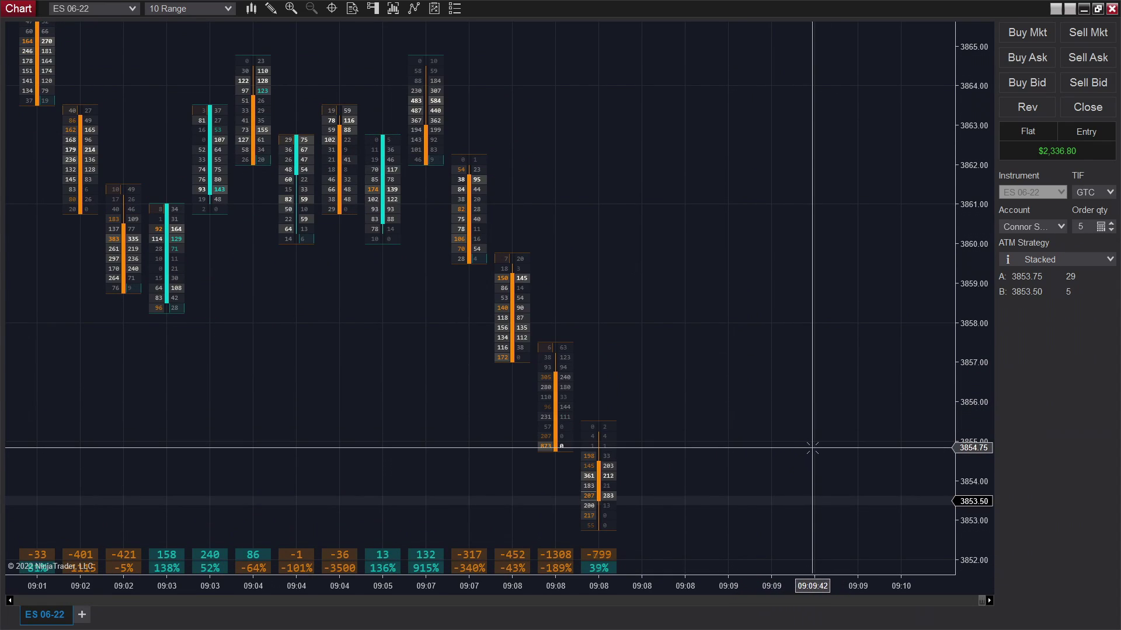
pyautogui.press('F2')
pyautogui.moveTo(829, 465); pyautogui.dragTo(821, 350)
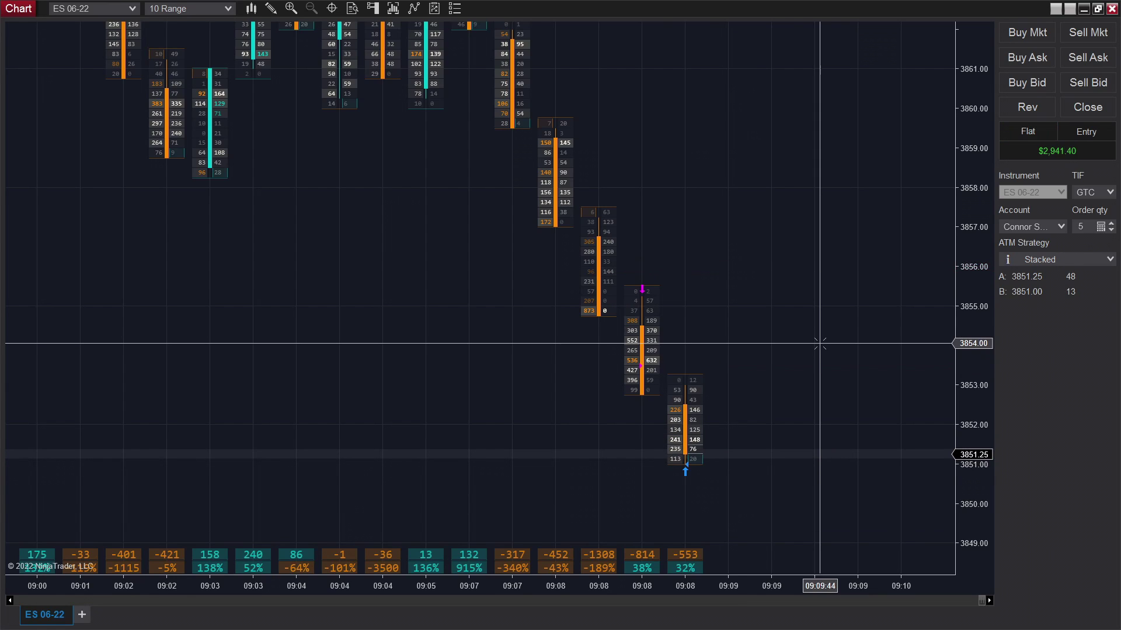
pyautogui.moveTo(843, 338); pyautogui.dragTo(755, 315)
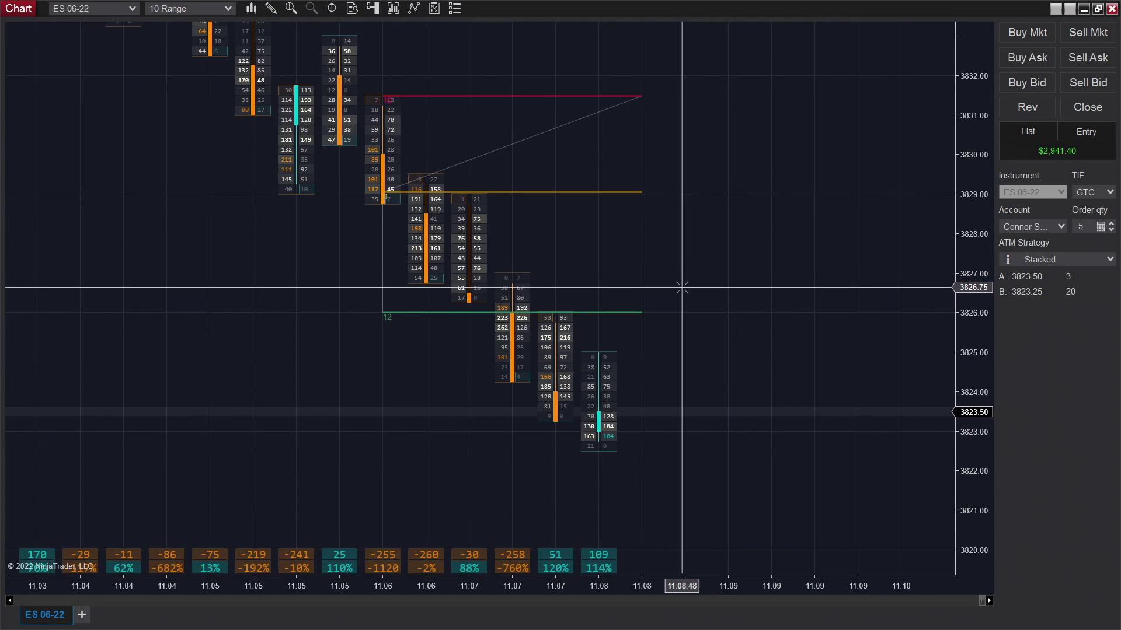
pyautogui.moveTo(682, 288); pyautogui.dragTo(788, 315)
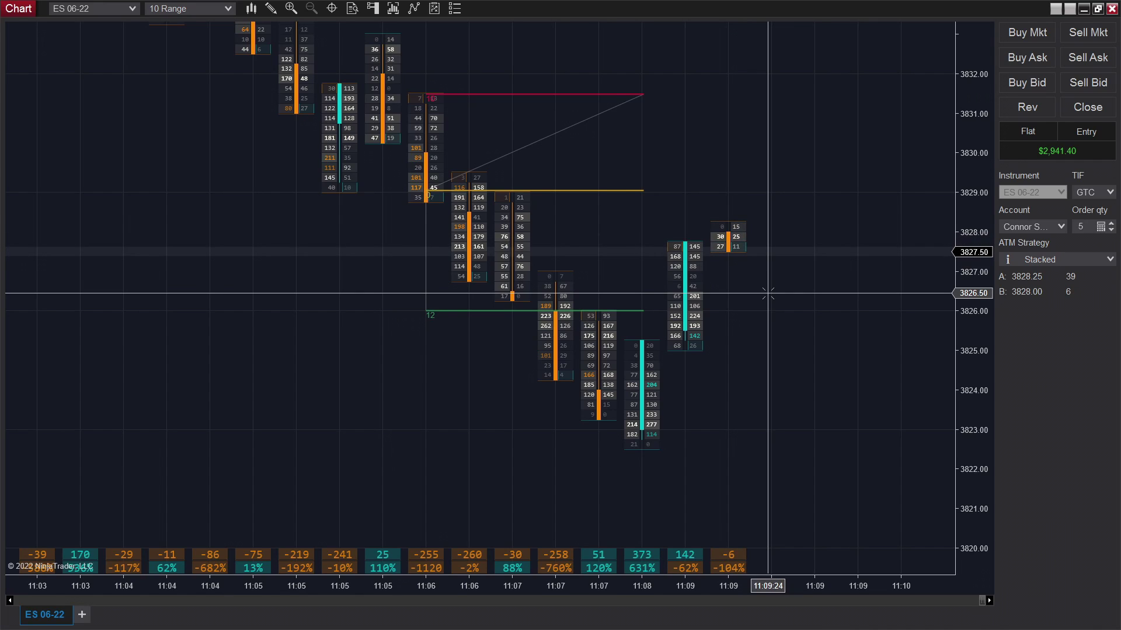
pyautogui.moveTo(803, 290); pyautogui.dragTo(737, 317)
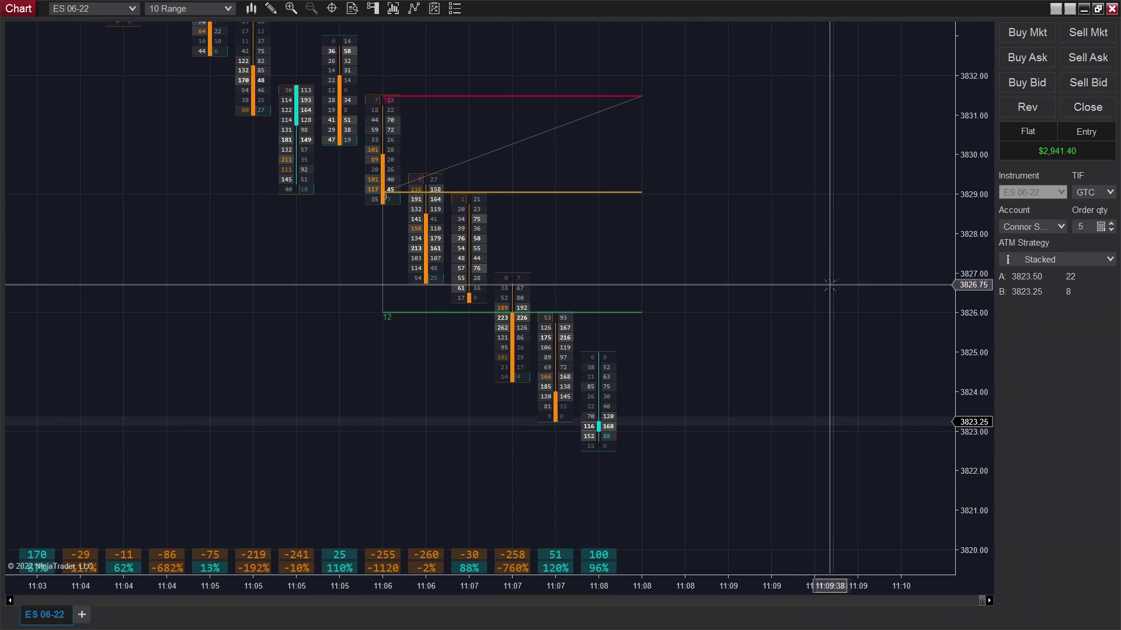
pyautogui.moveTo(670, 286); pyautogui.dragTo(790, 320)
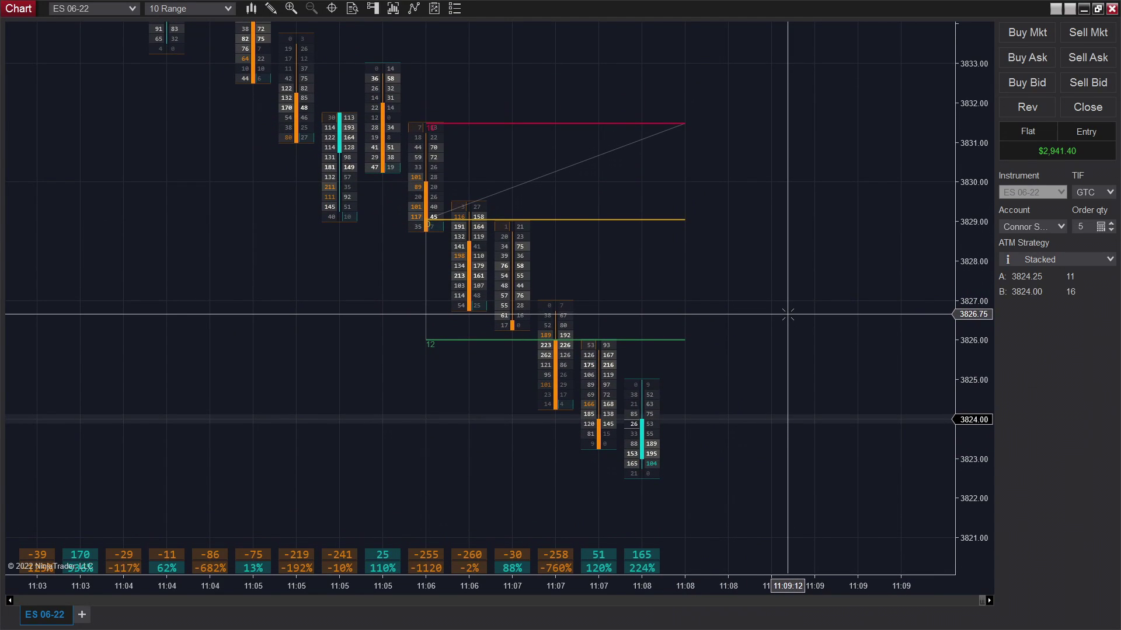
pyautogui.moveTo(788, 315); pyautogui.dragTo(767, 294)
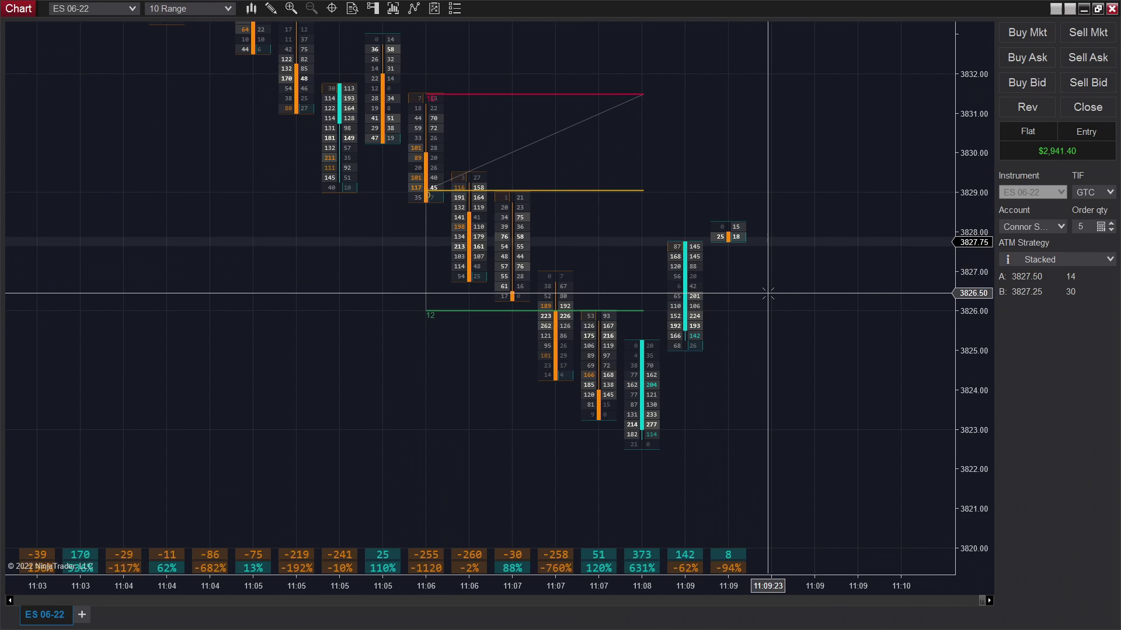
pyautogui.moveTo(794, 304); pyautogui.dragTo(732, 317)
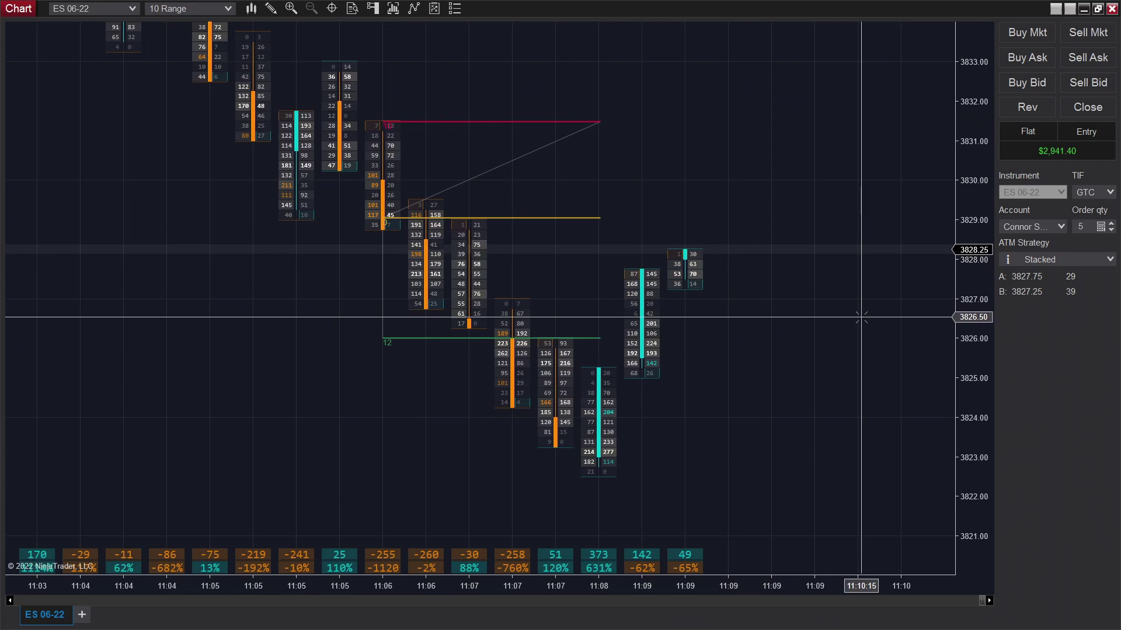